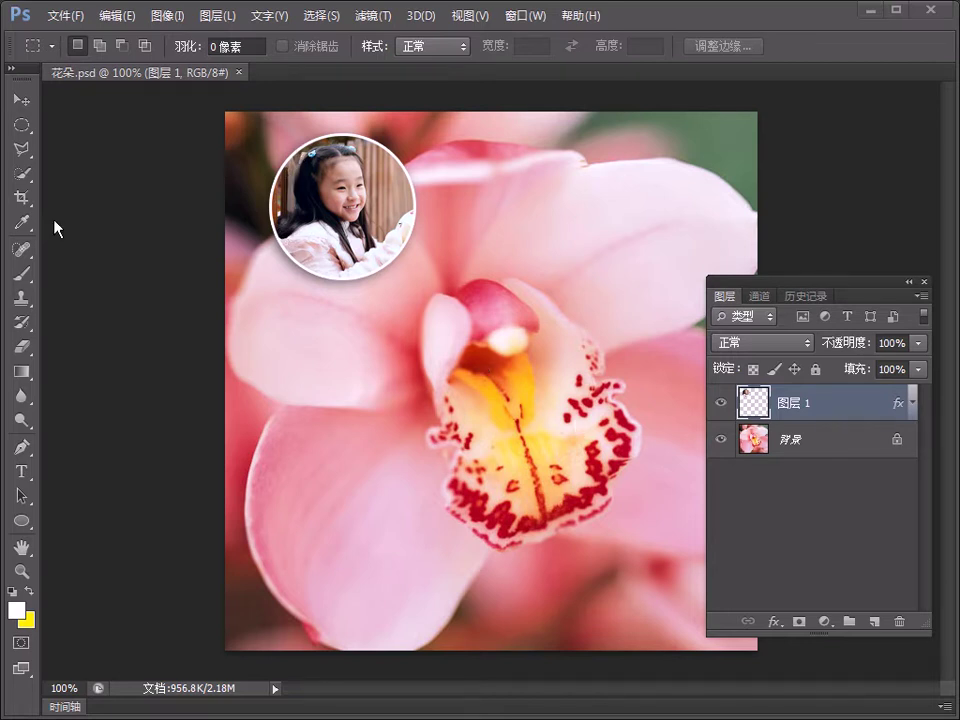
With the Move tool, drag the circular girl photo on Layer 1 onto the orchid's centre
{"action": "left_click", "coordinate": [21, 100]}
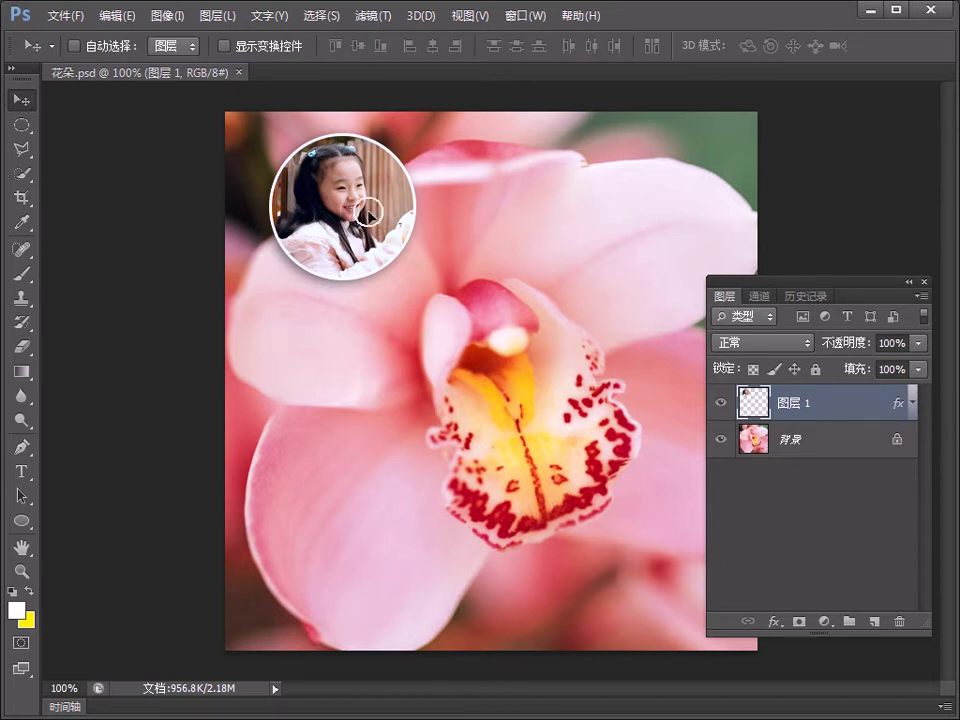
{"action": "left_click_drag", "start_coordinate": [366, 212], "coordinate": [430, 340]}
{"action": "left_click_drag", "start_coordinate": [455, 300], "coordinate": [399, 292]}
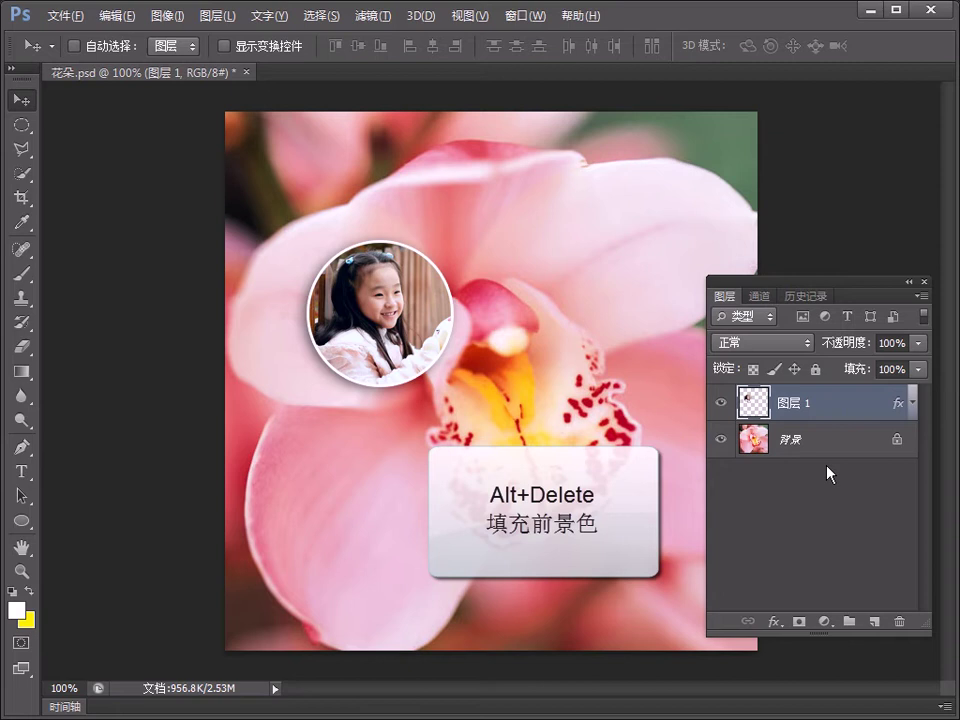
{"action": "key", "text": "alt+Delete"}
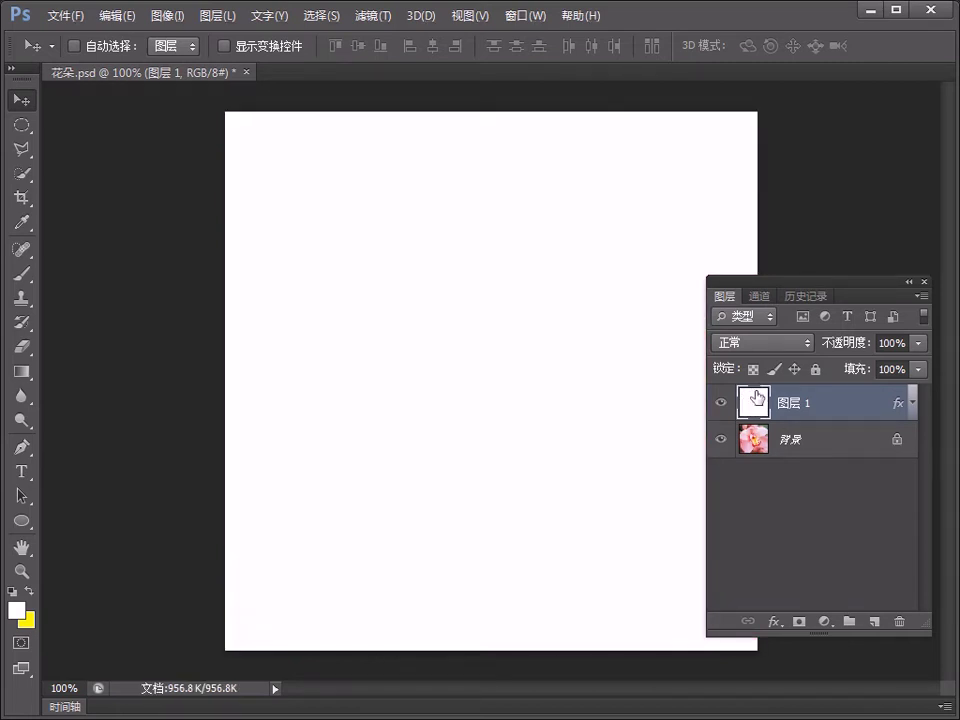
{"action": "mouse_move", "coordinate": [506, 199]}
{"action": "left_mouse_down"}
{"action": "mouse_move", "coordinate": [600, 183]}
{"action": "mouse_move", "coordinate": [467, 199]}
{"action": "left_mouse_up"}
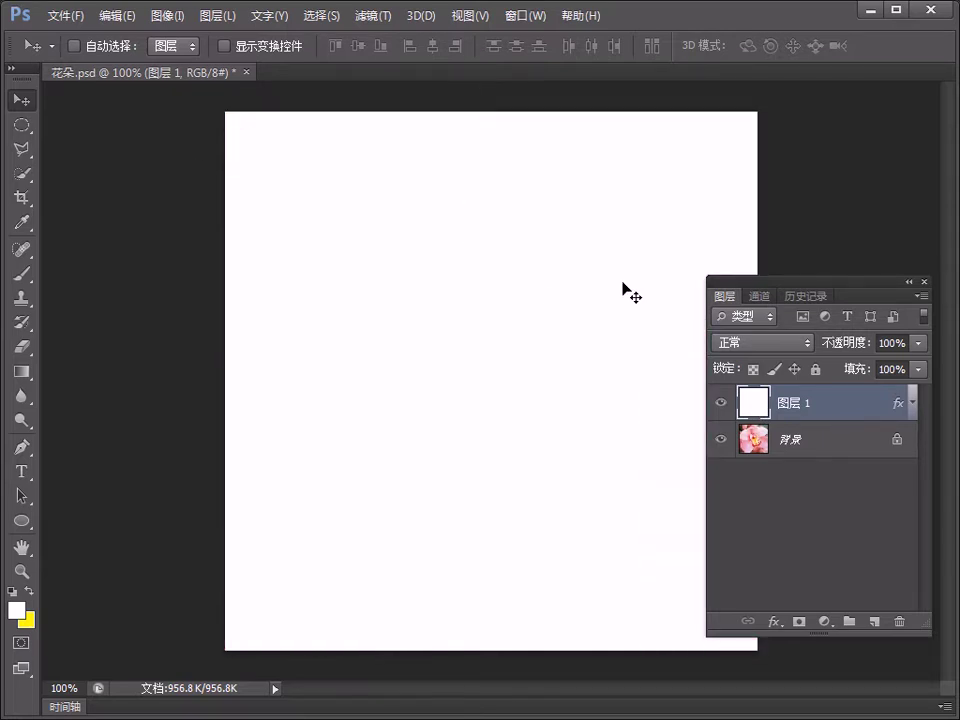
{"action": "left_click", "coordinate": [806, 296]}
{"action": "left_click", "coordinate": [798, 376]}
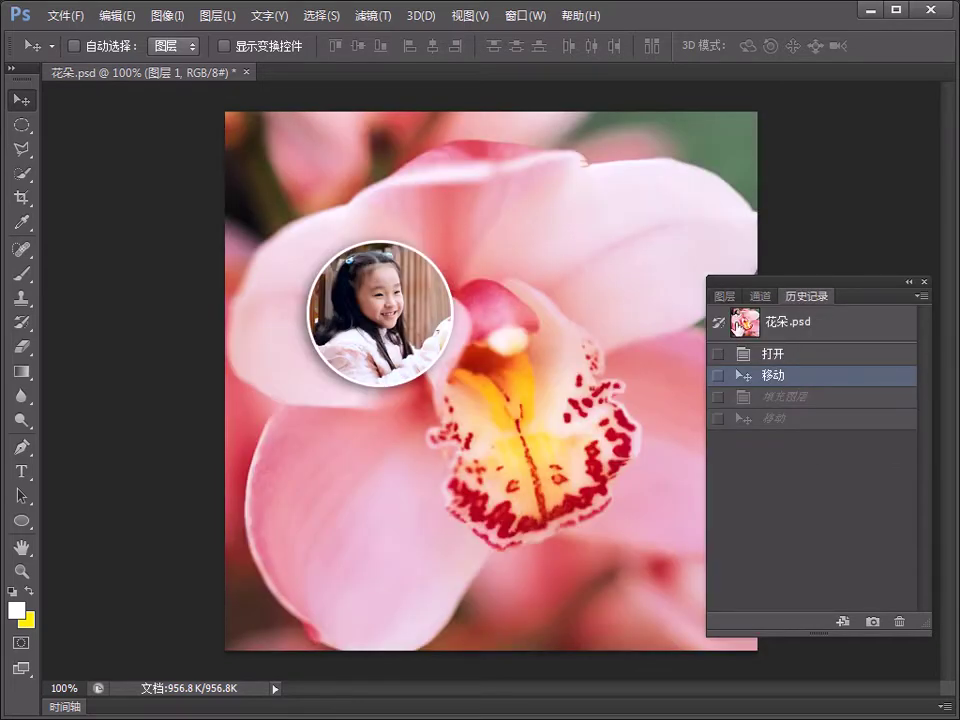
{"action": "left_click", "coordinate": [722, 297]}
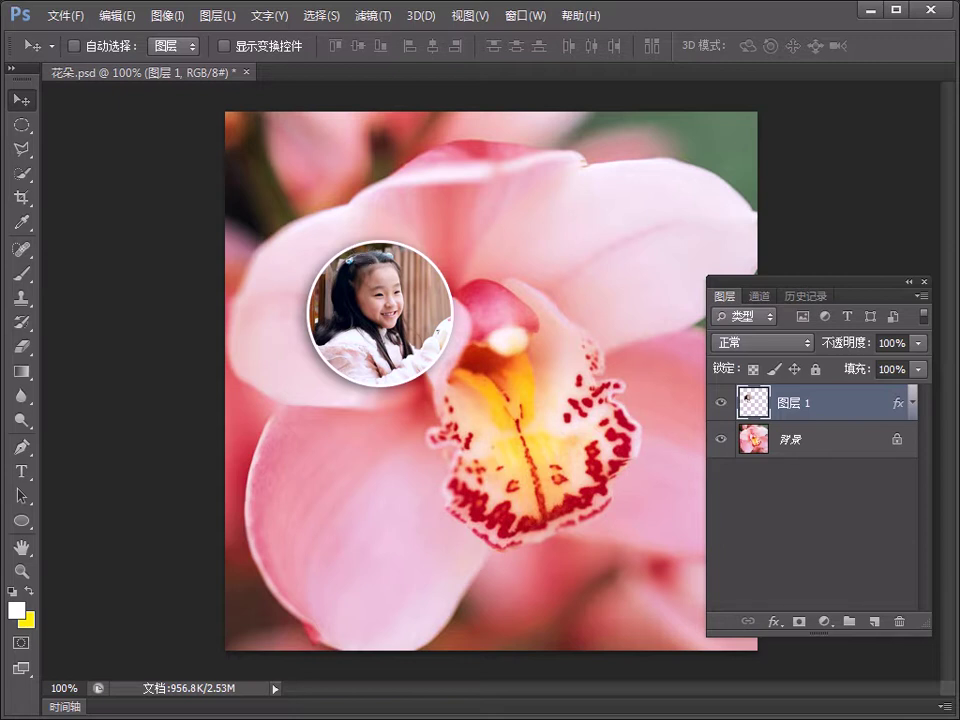
{"action": "left_click", "coordinate": [22, 272]}
{"action": "mouse_move", "coordinate": [510, 170]}
{"action": "left_mouse_down"}
{"action": "mouse_move", "coordinate": [308, 518]}
{"action": "mouse_move", "coordinate": [626, 578]}
{"action": "mouse_move", "coordinate": [656, 545]}
{"action": "left_mouse_up"}
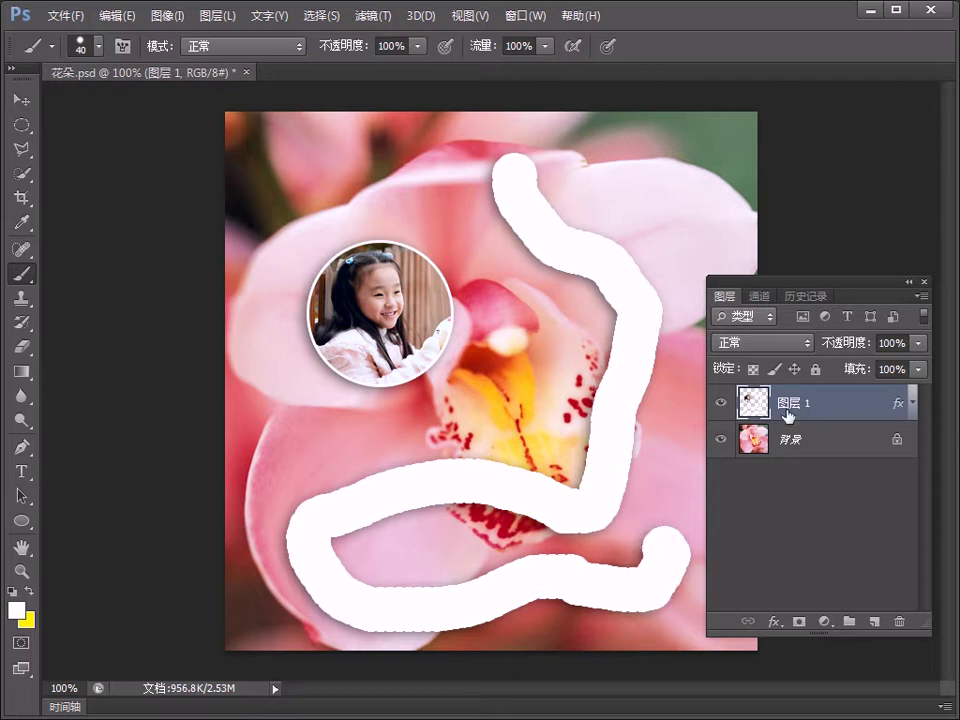
{"action": "mouse_move", "coordinate": [648, 162]}
{"action": "left_mouse_down"}
{"action": "mouse_move", "coordinate": [626, 253]}
{"action": "mouse_move", "coordinate": [515, 445]}
{"action": "left_mouse_up"}
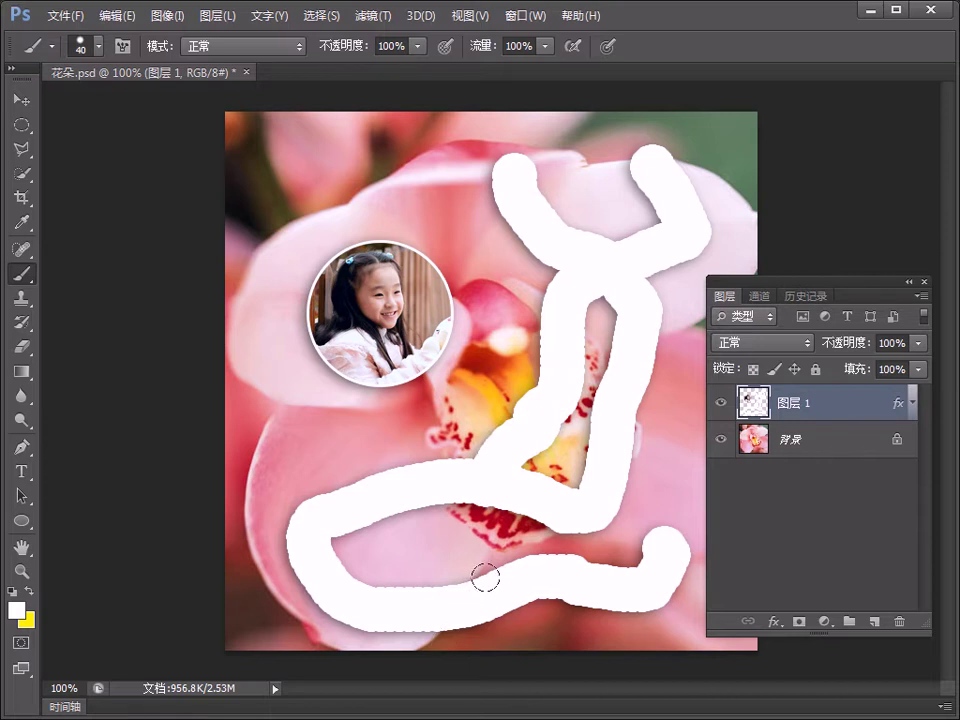
{"action": "left_click", "coordinate": [805, 296]}
{"action": "left_click", "coordinate": [790, 378]}
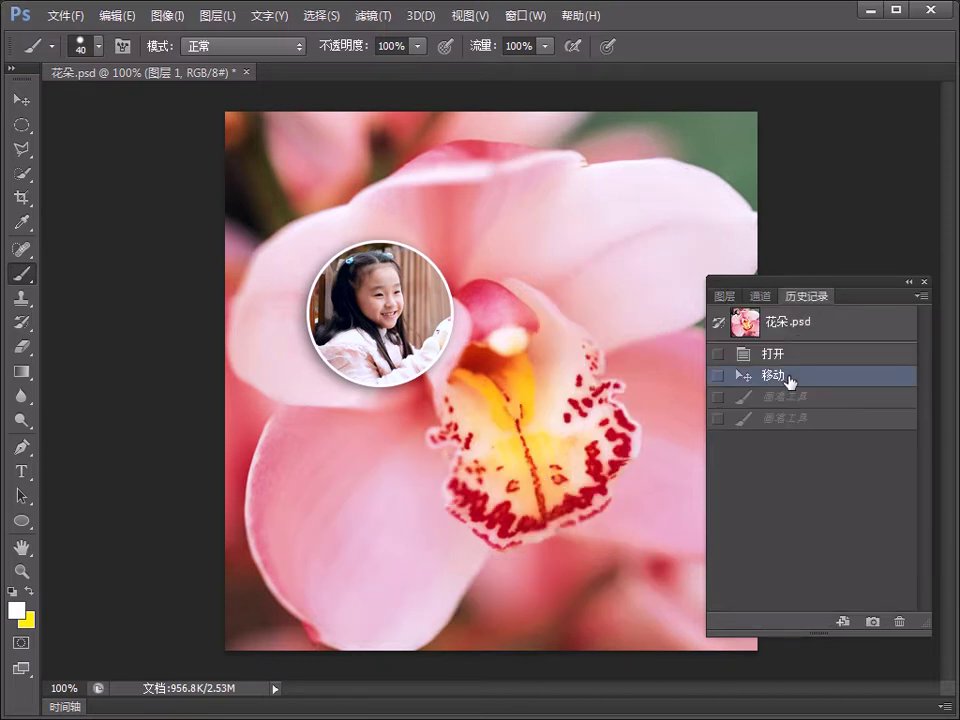
{"action": "left_click", "coordinate": [724, 296]}
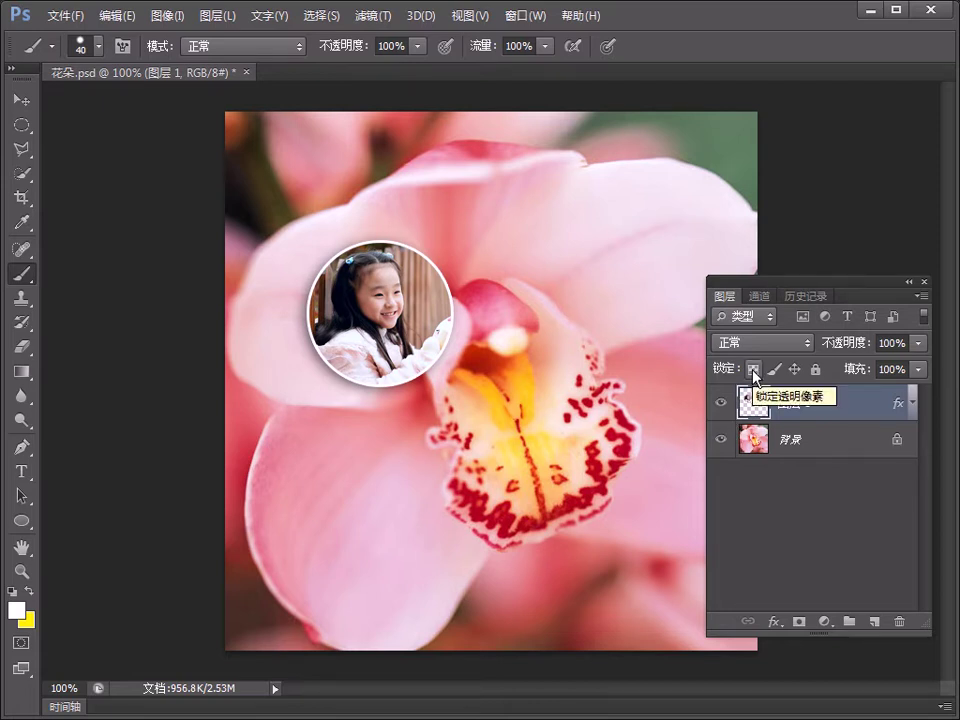
Lock 图层 1's transparent pixels, test with an Alt+Delete white fill and a brush stroke, then undo
{"action": "left_click", "coordinate": [753, 370]}
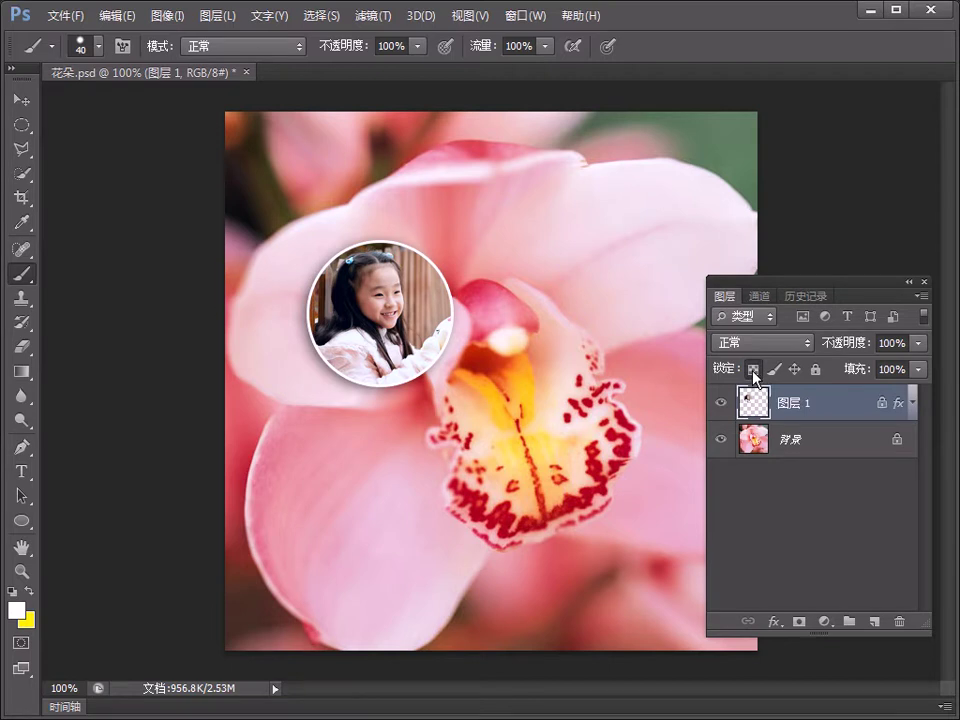
{"action": "key", "text": "alt+Delete"}
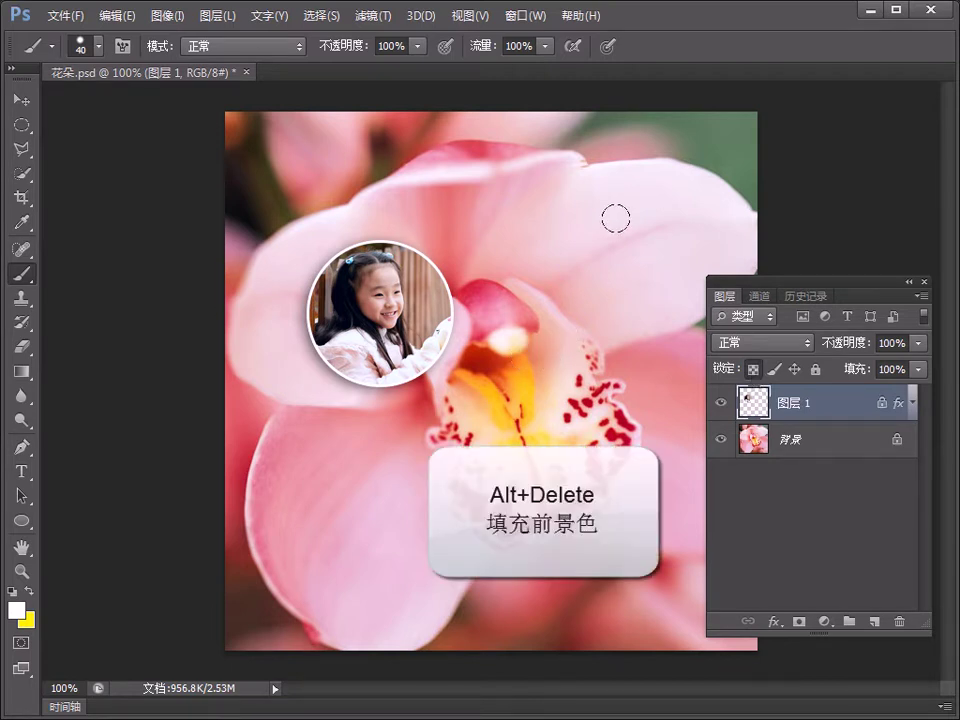
{"action": "key", "text": "alt+Delete"}
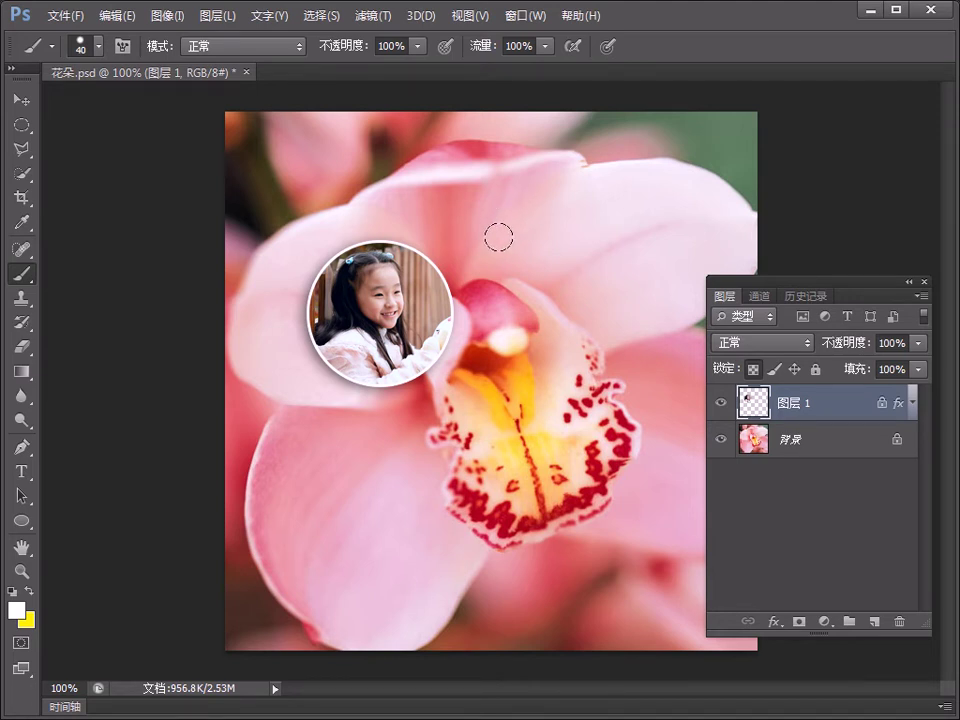
{"action": "left_click_drag", "start_coordinate": [454, 298], "coordinate": [395, 385]}
{"action": "key", "text": "ctrl+z"}
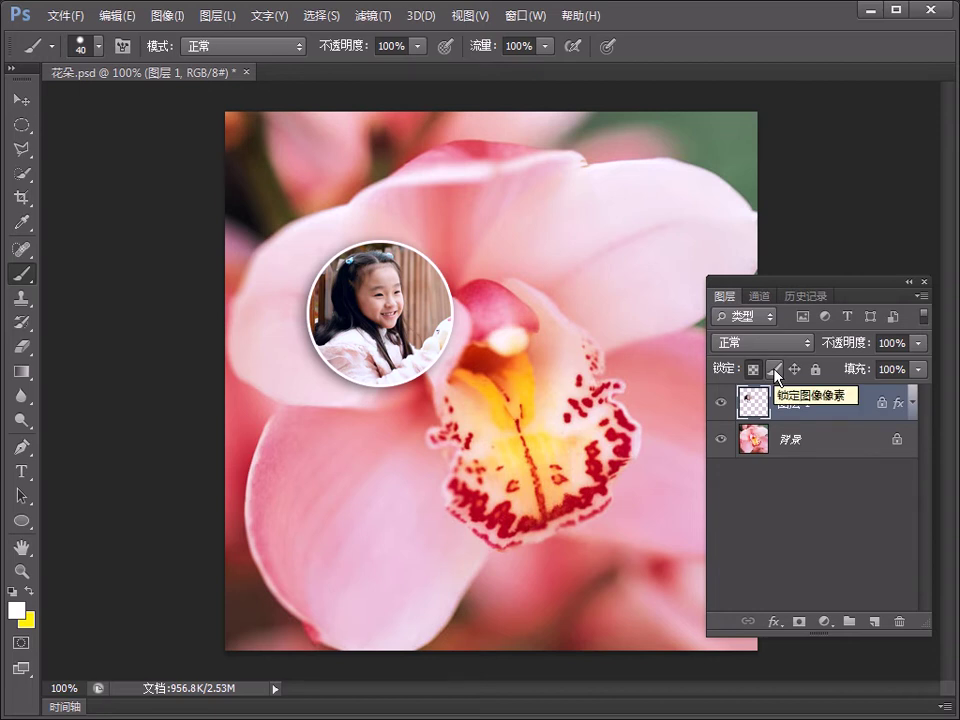
Lock 图层 1's image pixels and confirm the brush is blocked by the locked-layer warning
{"action": "left_click", "coordinate": [775, 370]}
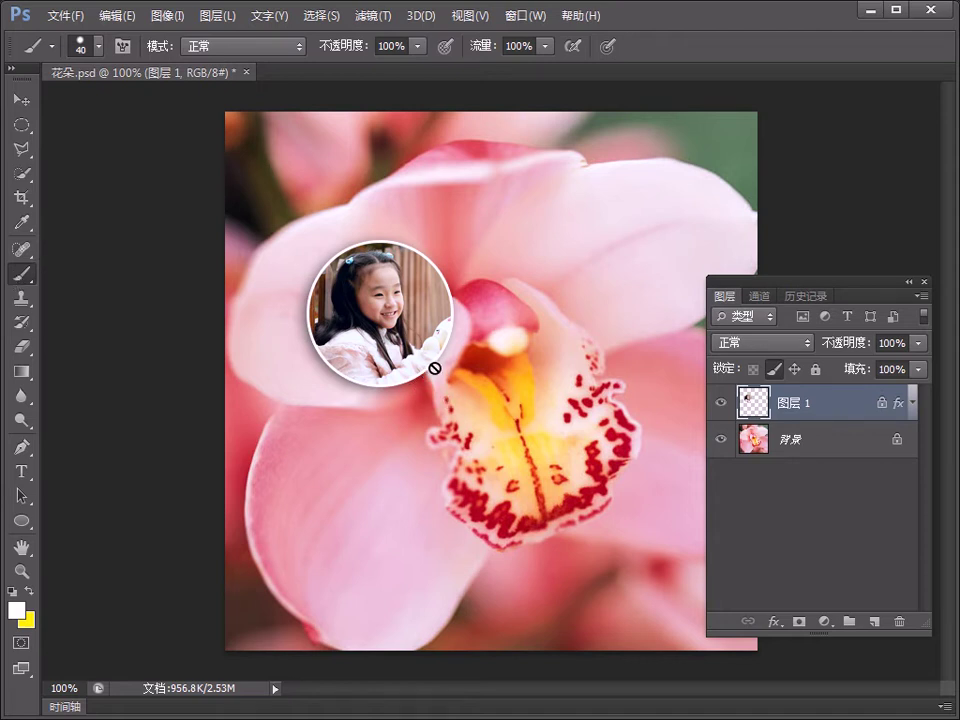
{"action": "left_click", "coordinate": [478, 270]}
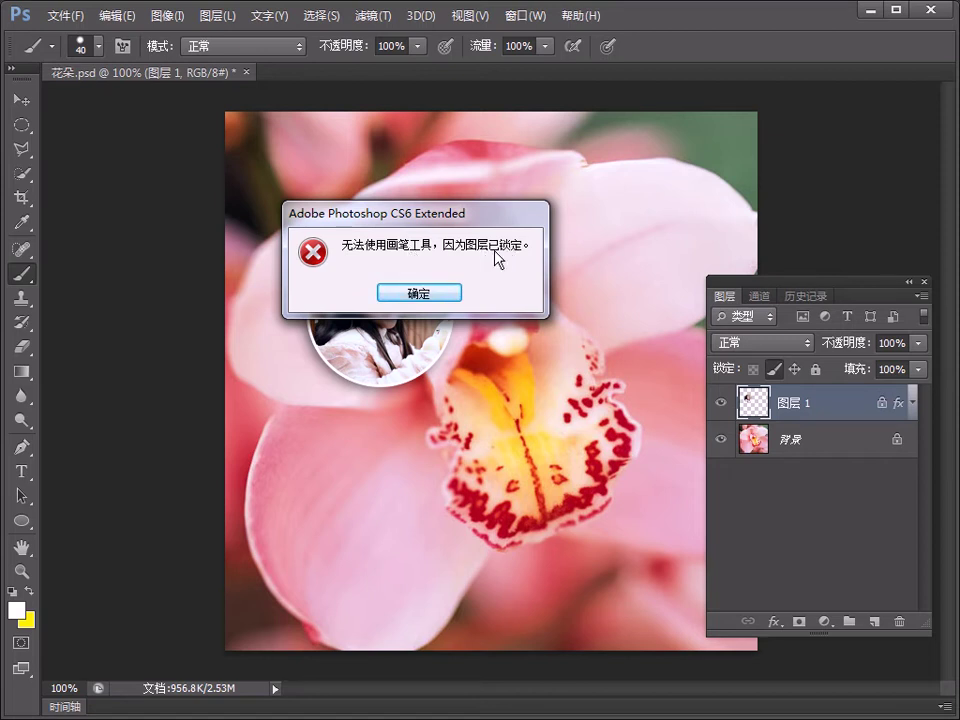
{"action": "left_click", "coordinate": [438, 293]}
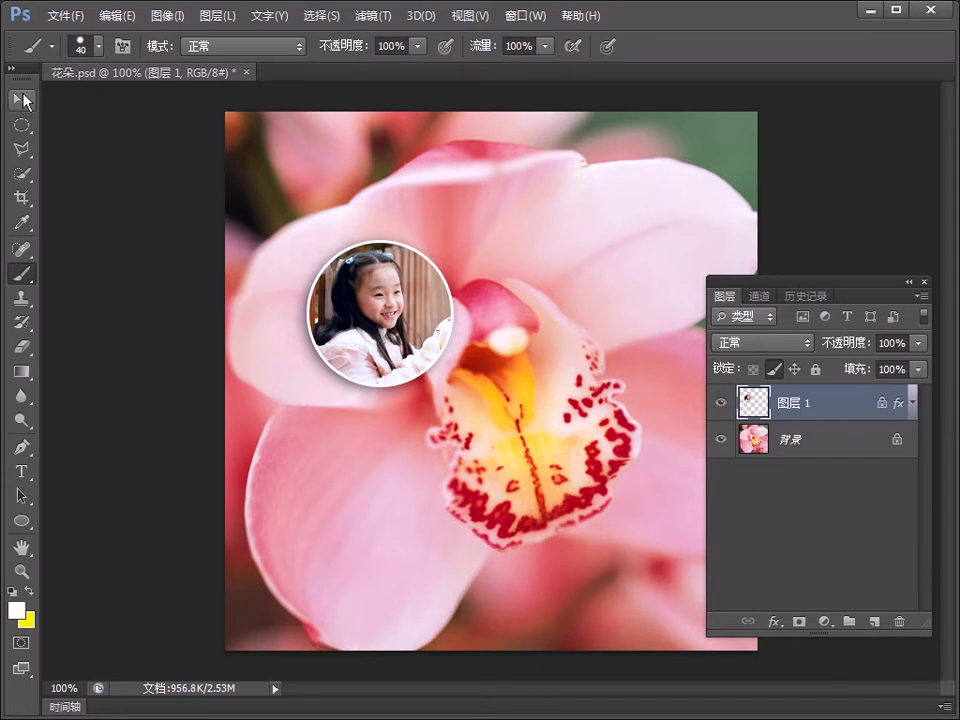
{"action": "left_click", "coordinate": [21, 100]}
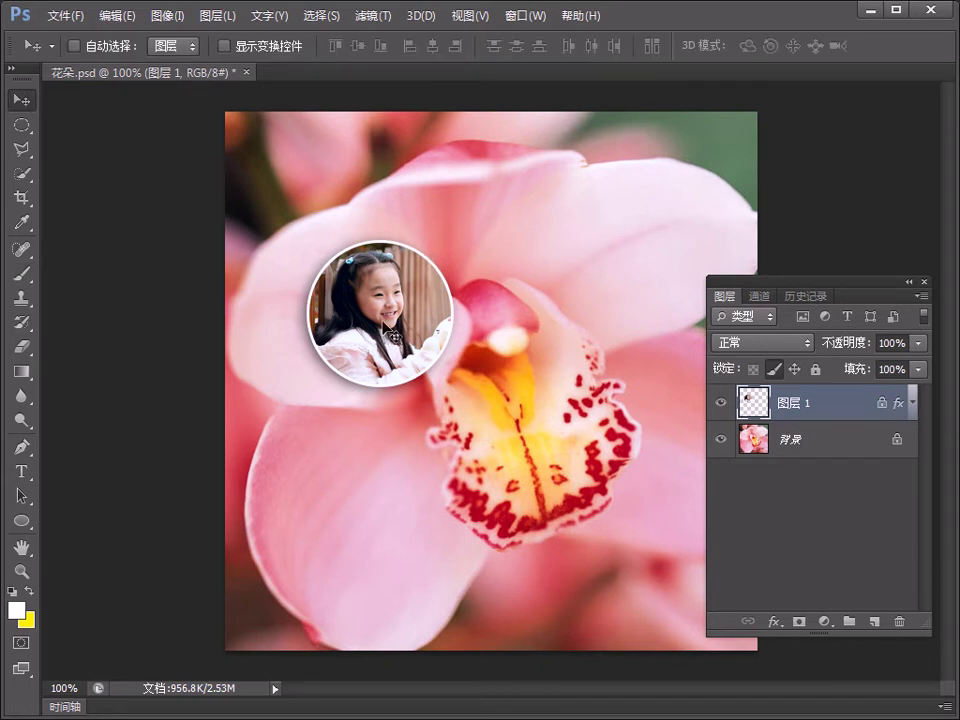
Shift the photo up and right, confirm the position lock blocks moving it, and toggle the image-pixel lock
{"action": "left_click_drag", "start_coordinate": [385, 330], "coordinate": [403, 286]}
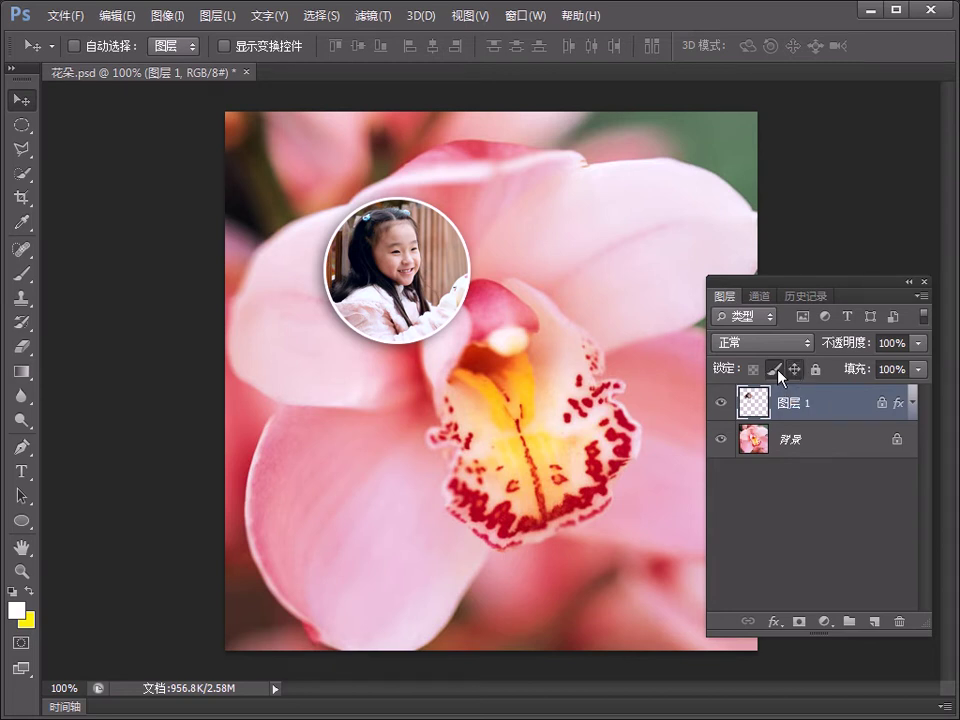
{"action": "key", "text": "ctrl"}
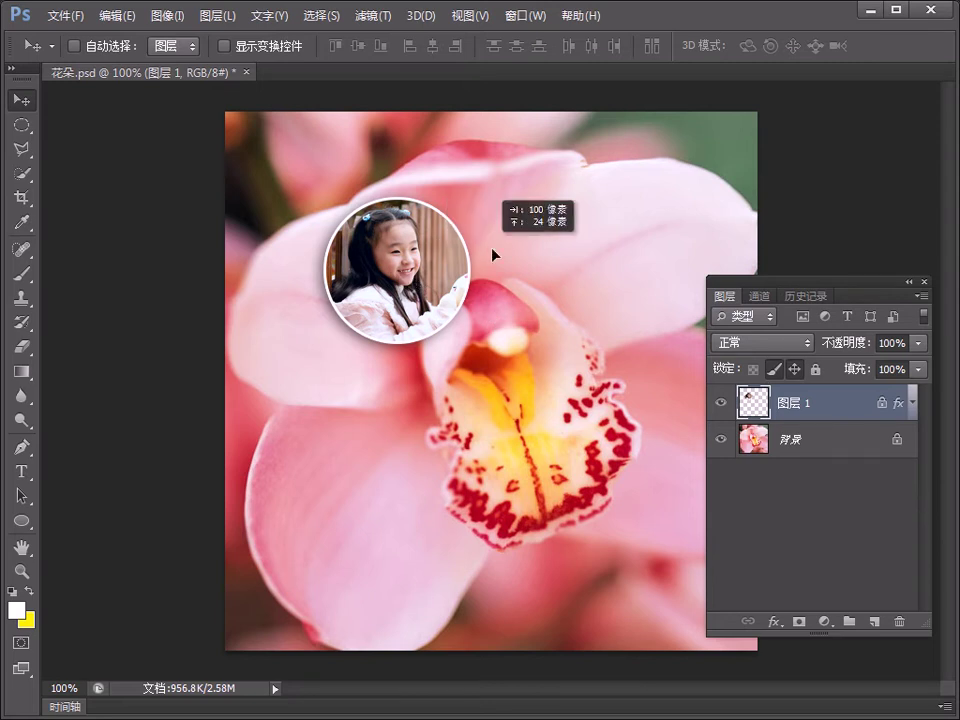
{"action": "left_click", "coordinate": [420, 257]}
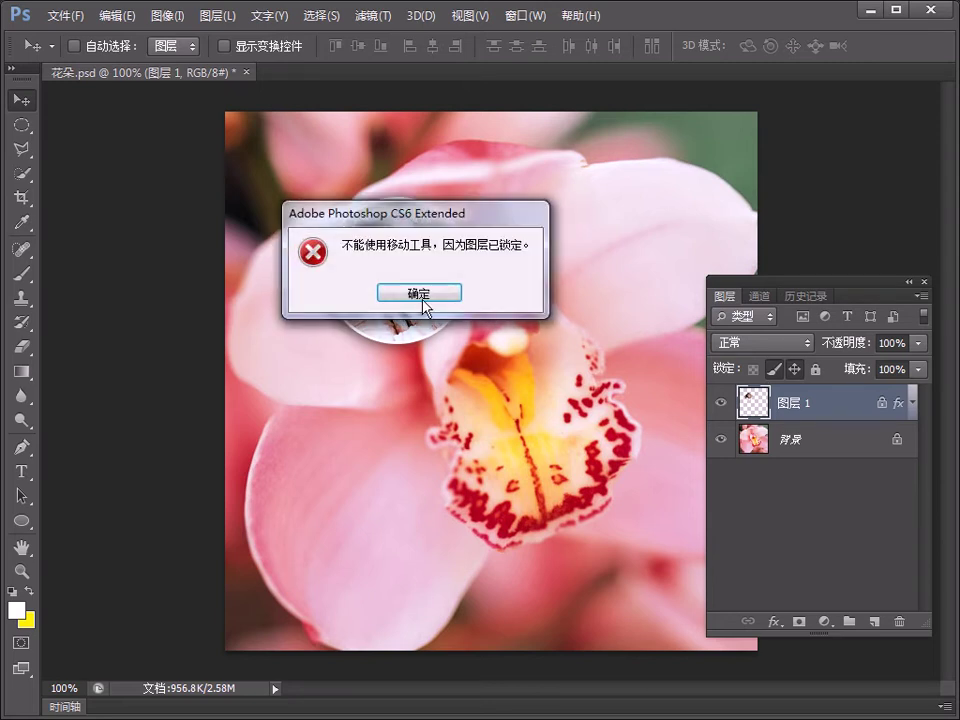
{"action": "left_click", "coordinate": [422, 292]}
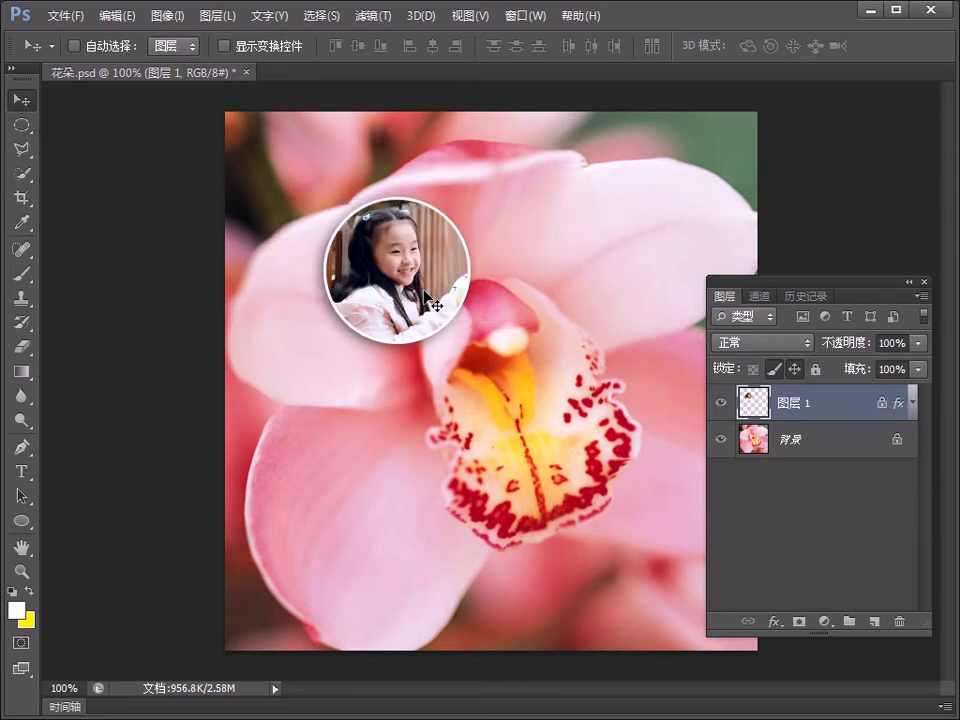
{"action": "left_click", "coordinate": [775, 372]}
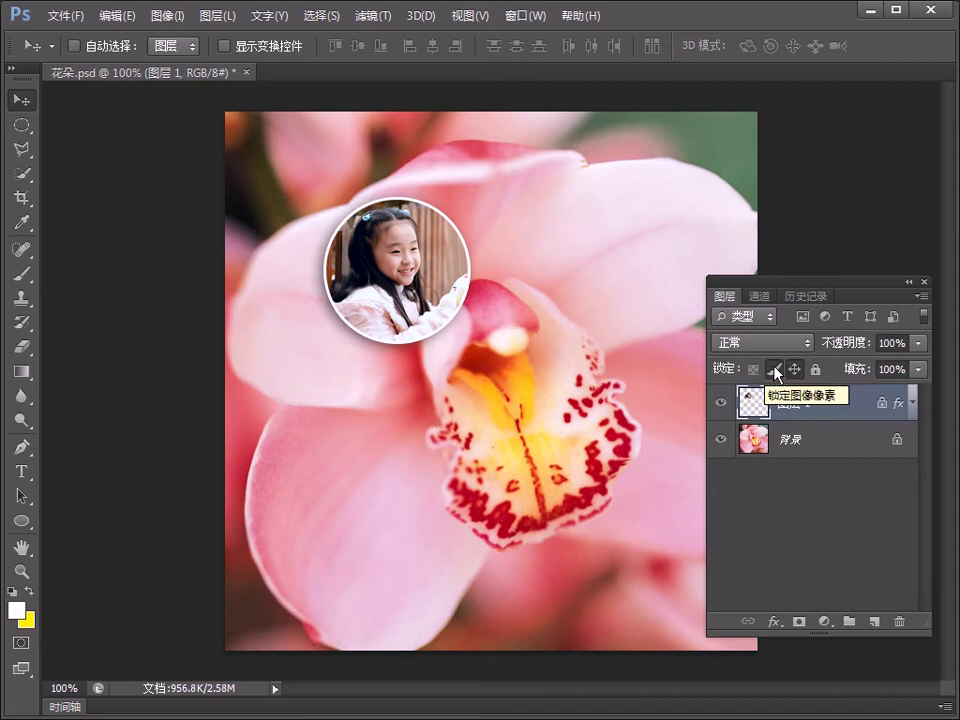
{"action": "left_click", "coordinate": [777, 370]}
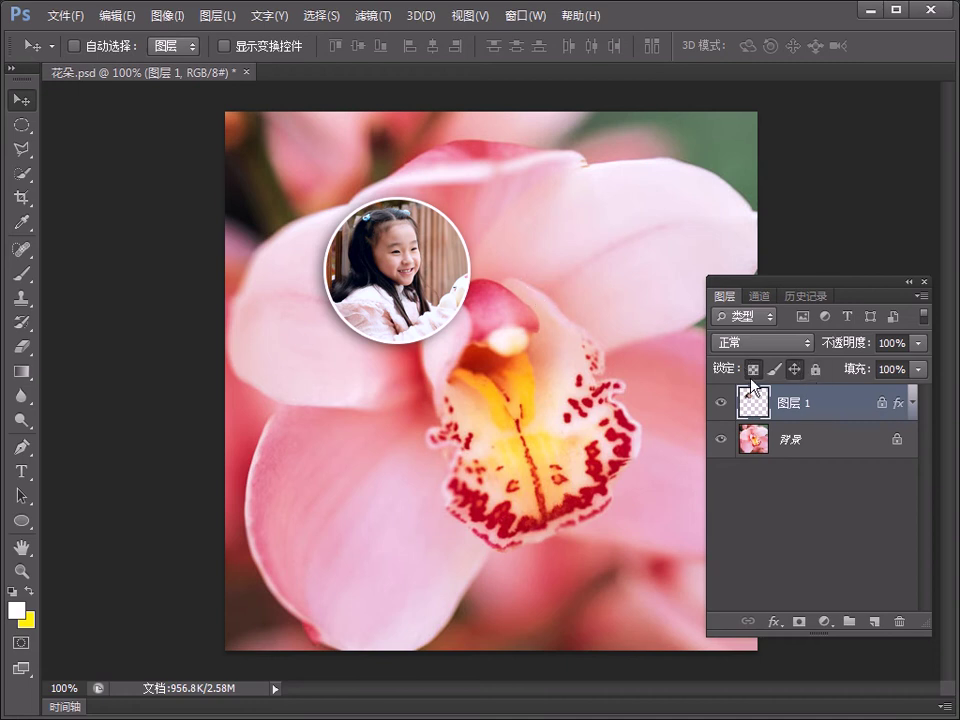
Toggle Lock all on, off and on again, then drag 图层 1's lock icon to the trash
{"action": "left_click", "coordinate": [816, 372]}
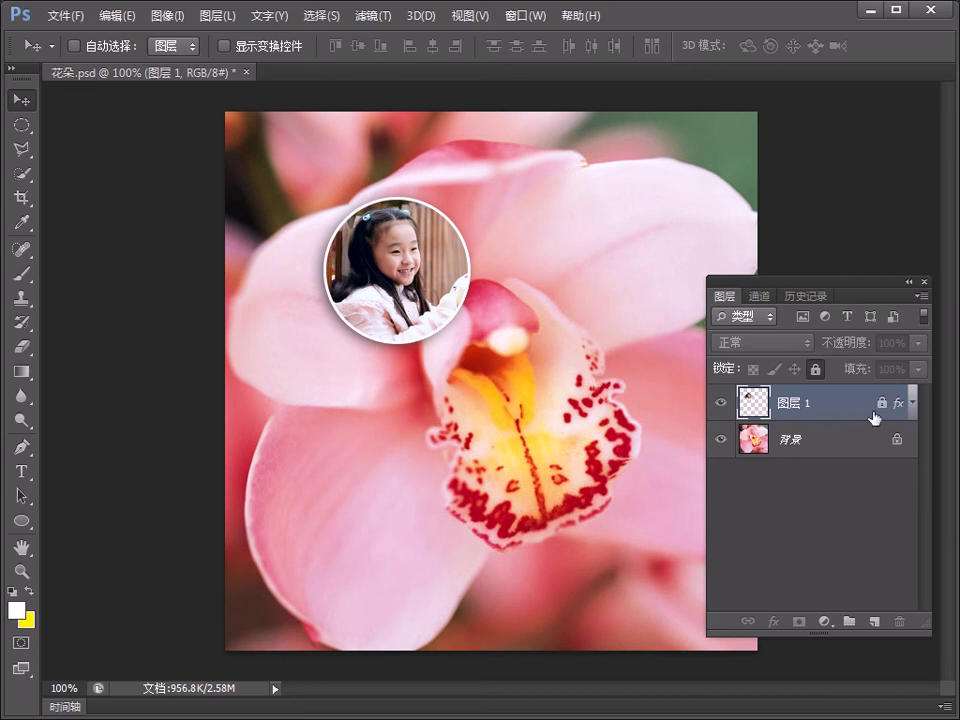
{"action": "left_click", "coordinate": [817, 370]}
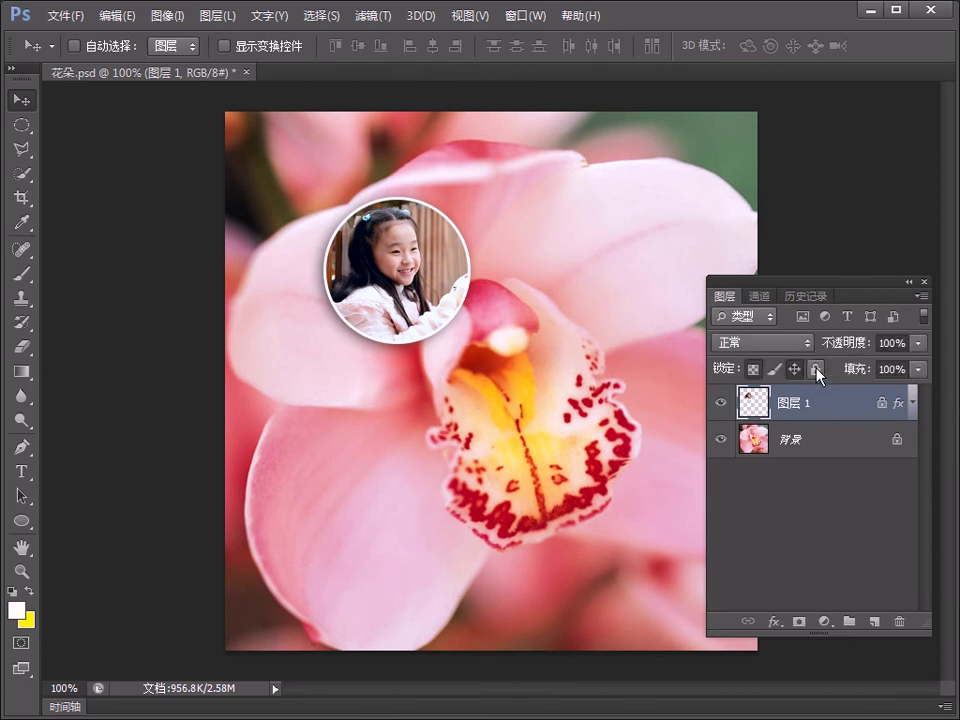
{"action": "left_click", "coordinate": [816, 369]}
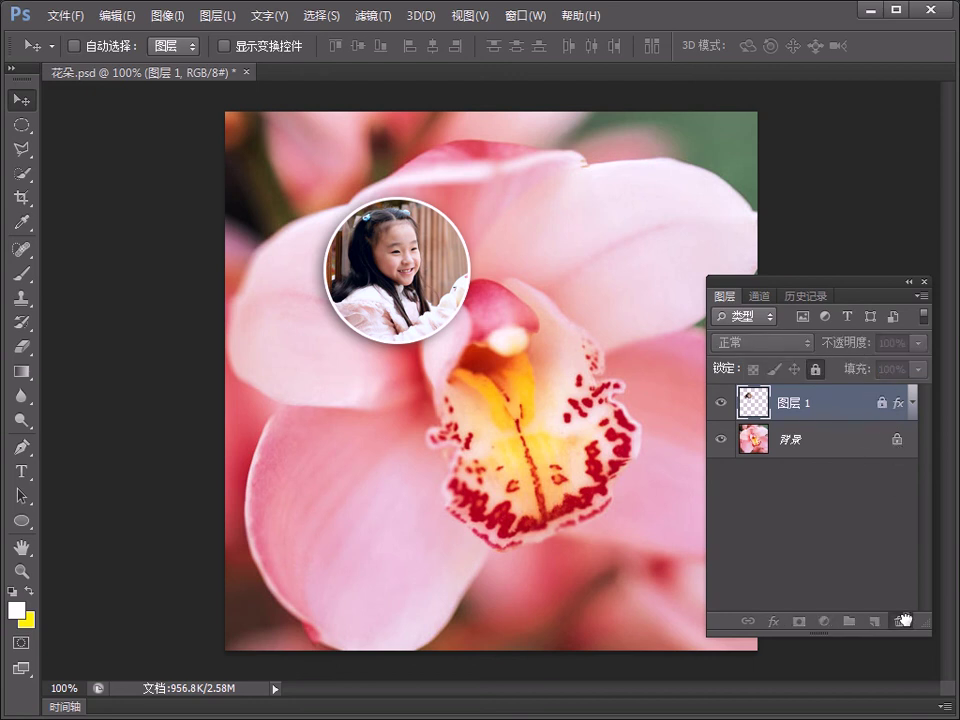
{"action": "left_click_drag", "start_coordinate": [896, 623], "coordinate": [902, 622]}
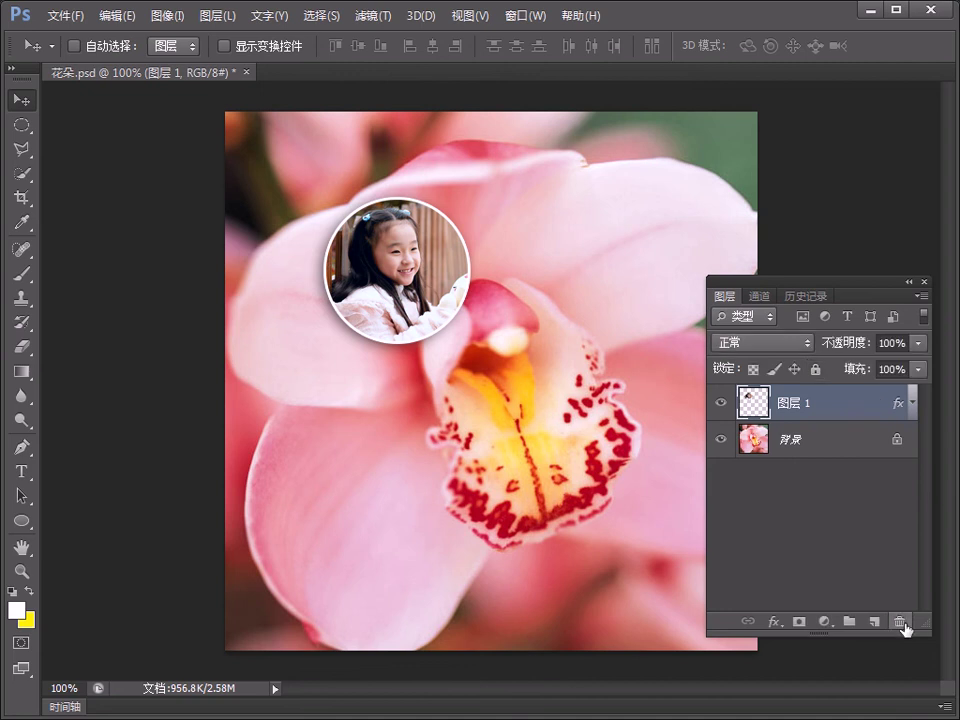